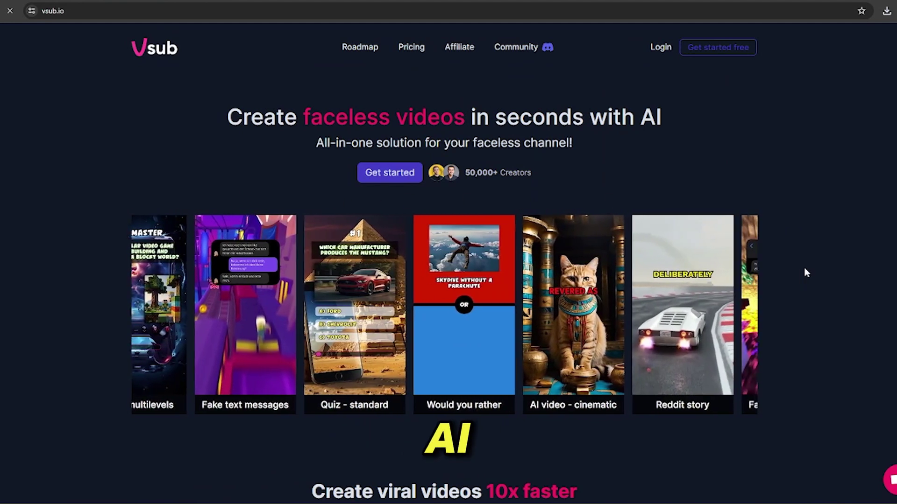
Step: Look through the Vsub landing page's video types, AI shorts templates and auto captions sections
scroll(804, 271, "down", 10)
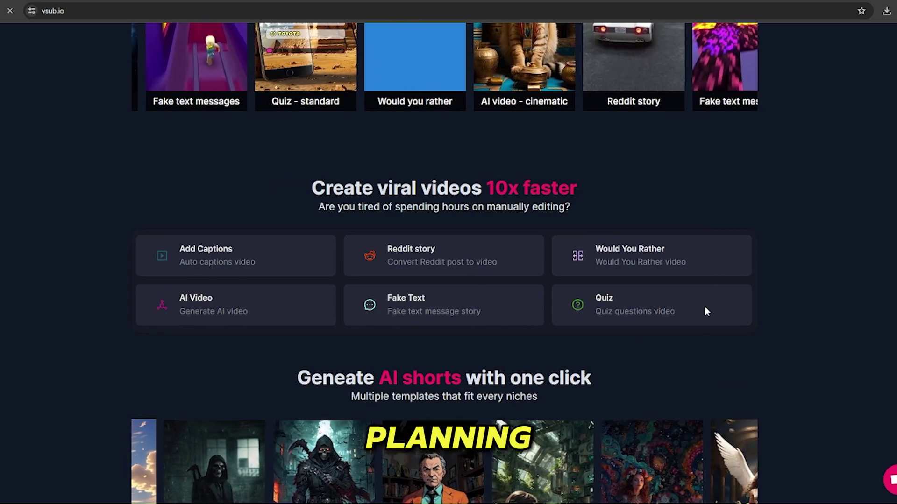
scroll(704, 306, "down", 15)
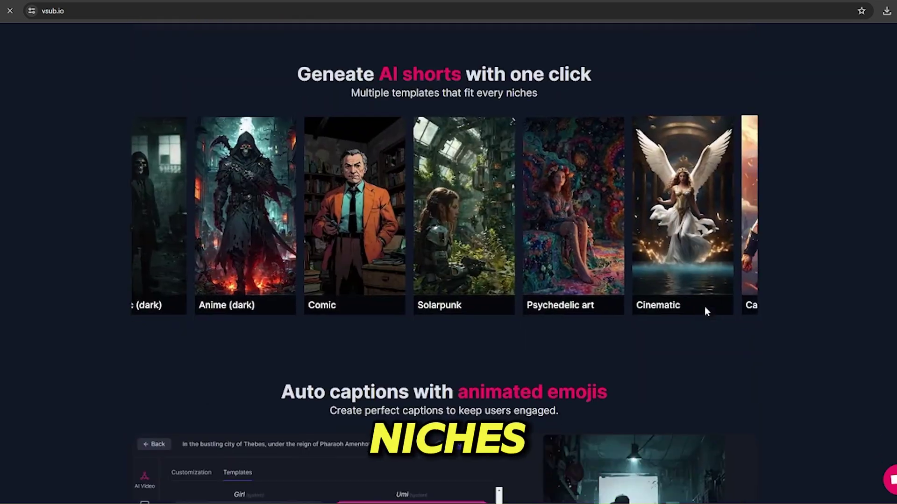
scroll(704, 306, "up", 2)
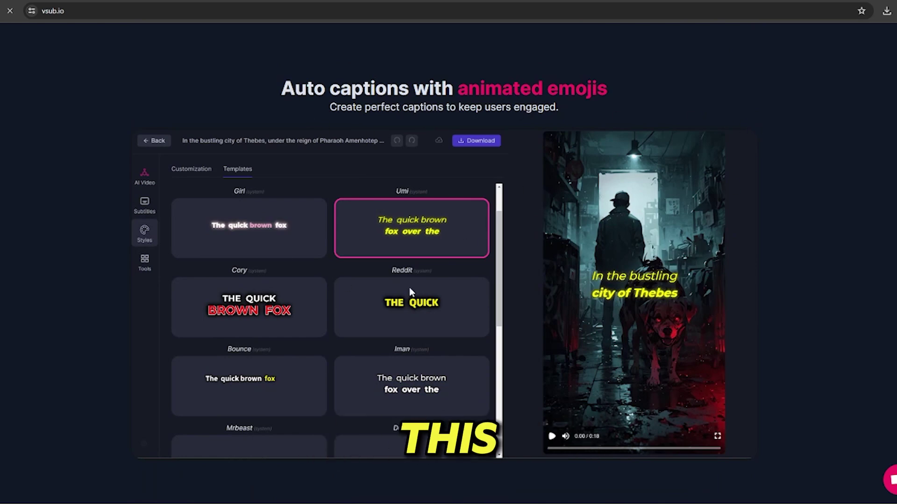
scroll(509, 260, "down", 3)
scroll(503, 240, "up", 2)
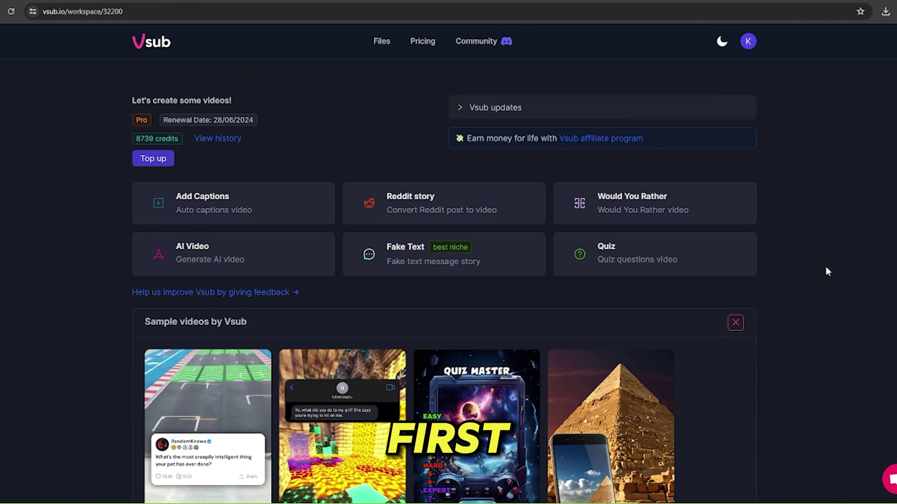
Step: Start a new quiz video and browse the available languages, keeping English
left_click(653, 265)
left_click(256, 147)
scroll(260, 240, "down", 6)
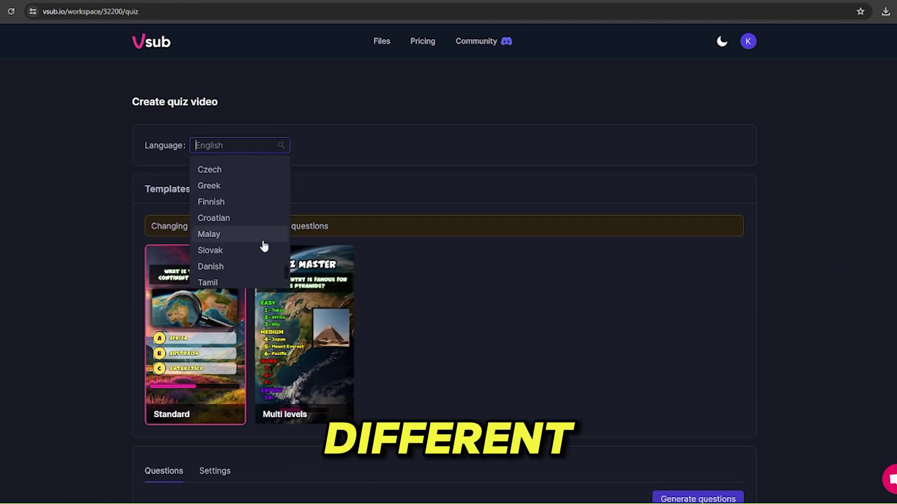
scroll(263, 247, "up", 6)
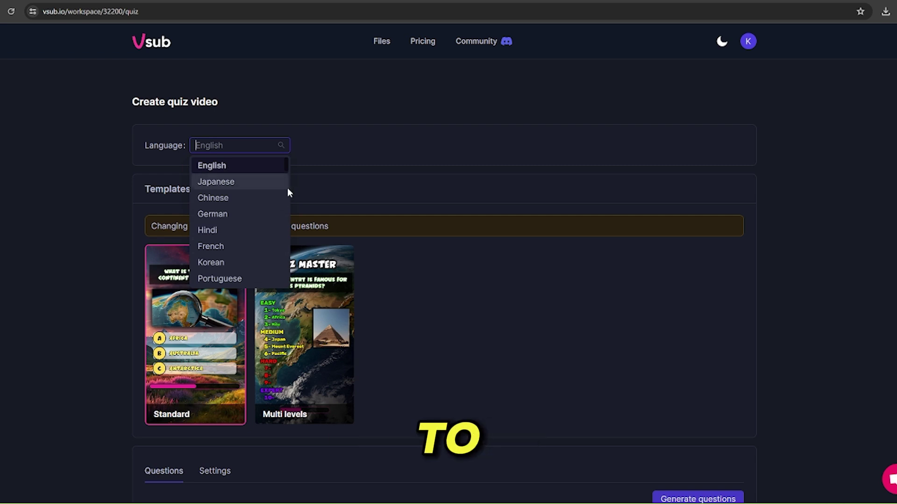
scroll(258, 236, "down", 3)
key("Escape")
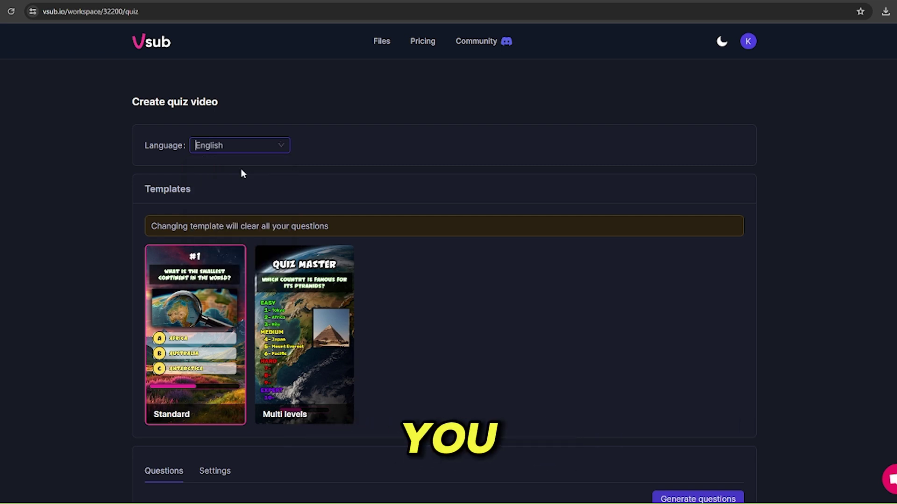
Step: Generate English quiz questions on the topic "Science" for the Standard template
scroll(241, 172, "down", 2)
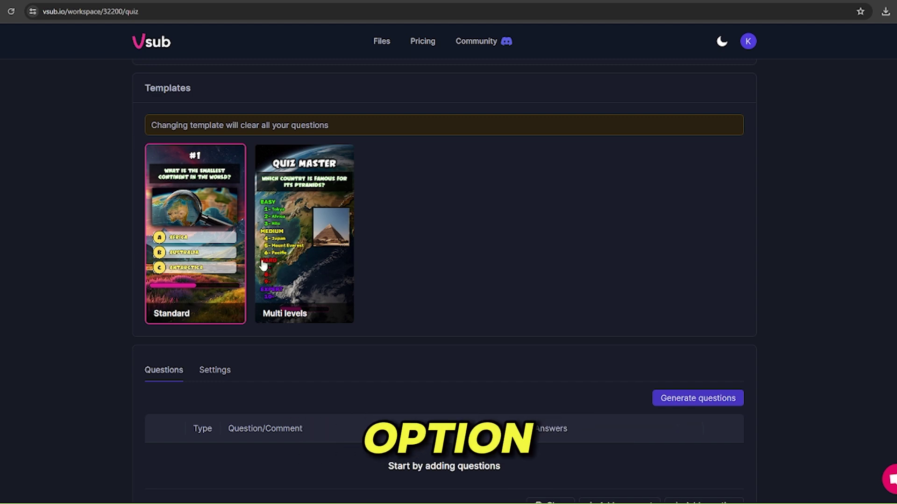
scroll(399, 302, "down", 3)
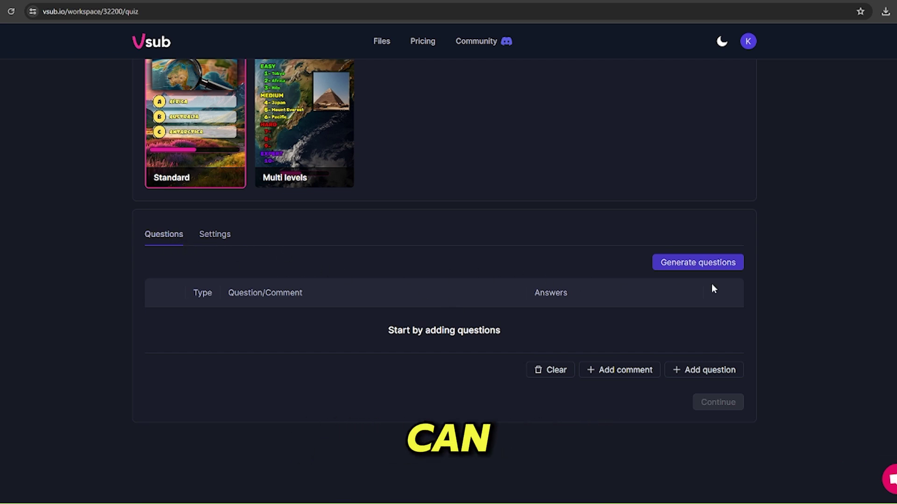
left_click(688, 265)
left_click_drag(386, 207, 277, 212)
type("Science")
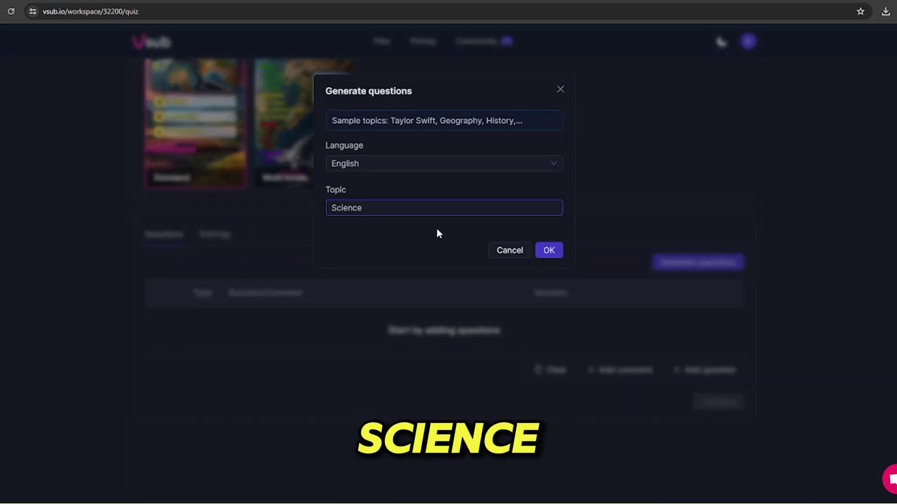
left_click(549, 251)
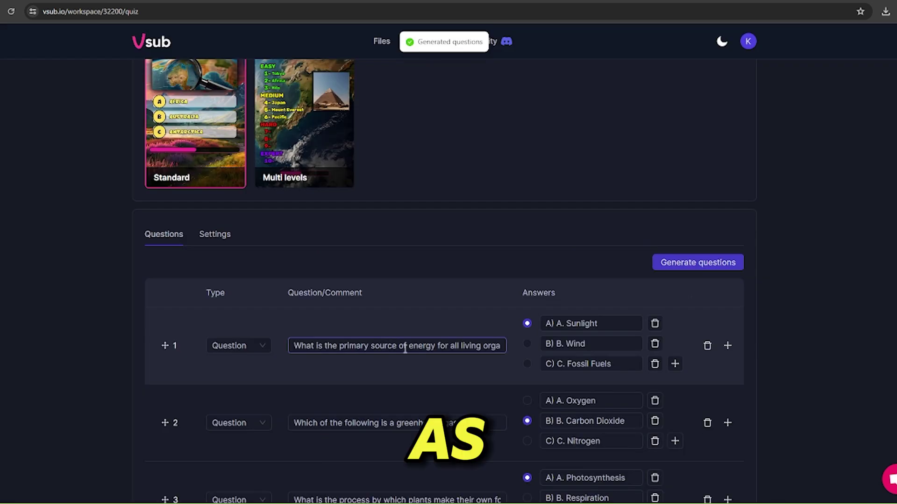
Step: Review the generated science questions and their answer options
scroll(304, 270, "down", 3)
scroll(405, 275, "down", 3)
scroll(405, 274, "down", 3)
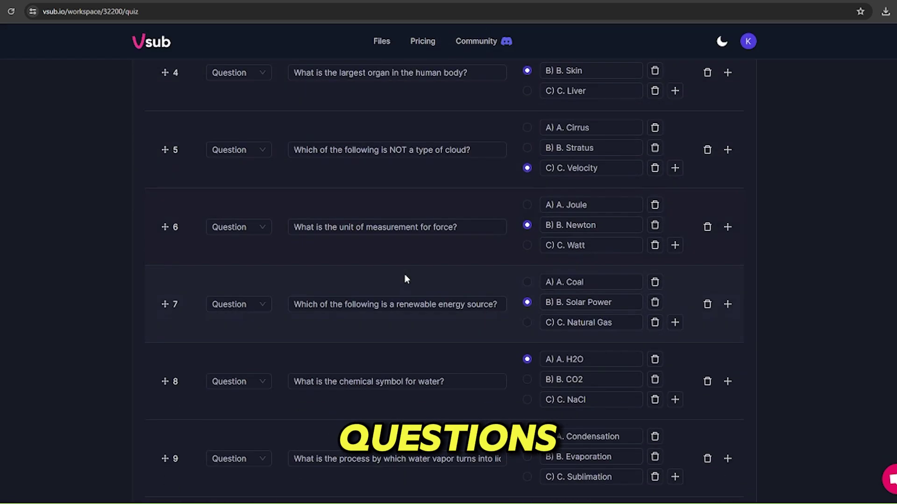
scroll(405, 278, "up", 6)
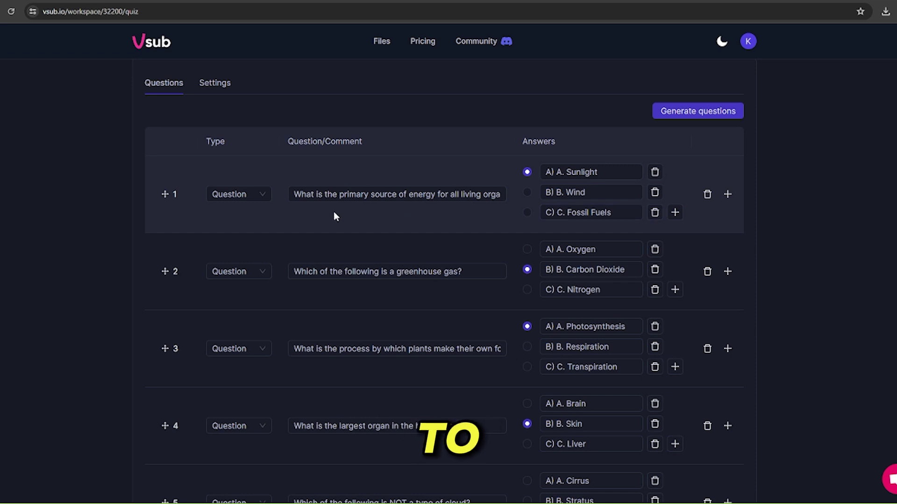
scroll(692, 381, "down", 12)
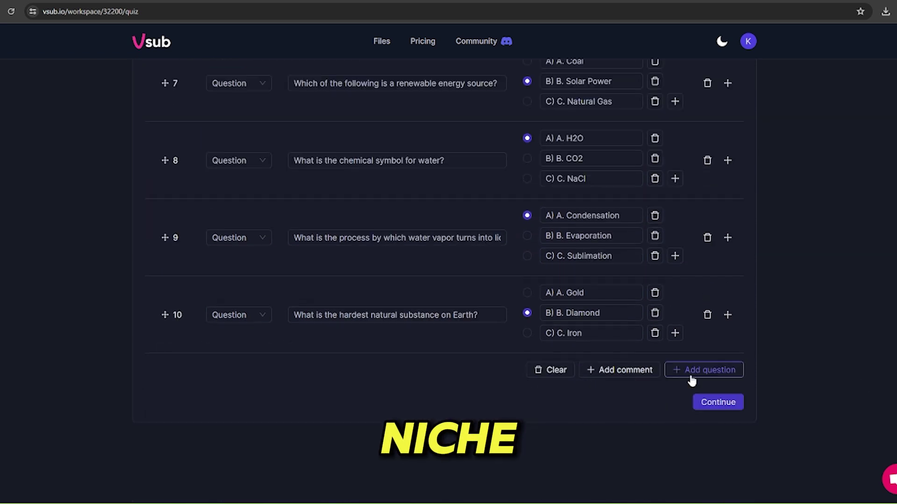
left_click(691, 381)
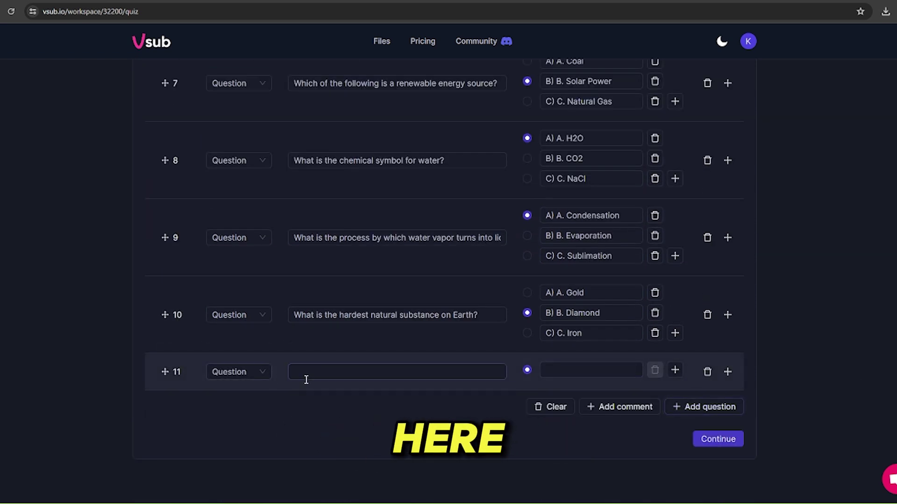
left_click(369, 374)
key("ctrl+z")
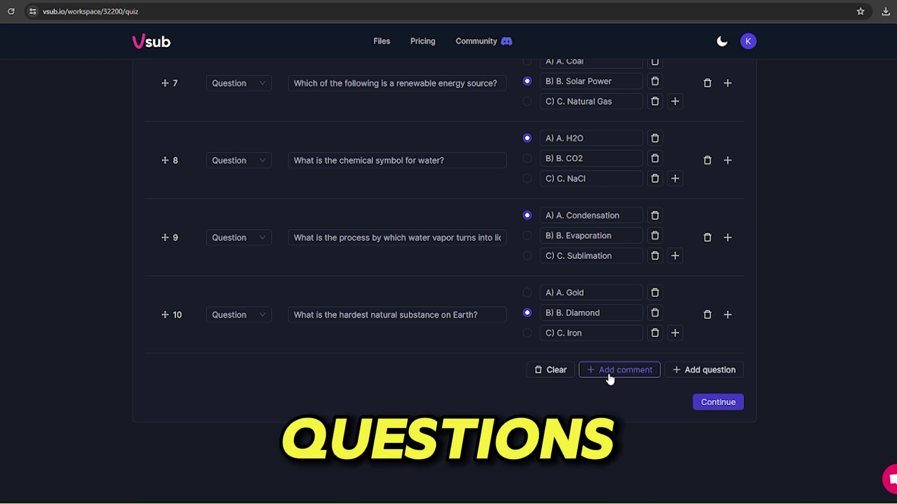
Step: Add a comment after the last question reading "If you answer all of the above questions, You are a Genius"
left_click(610, 370)
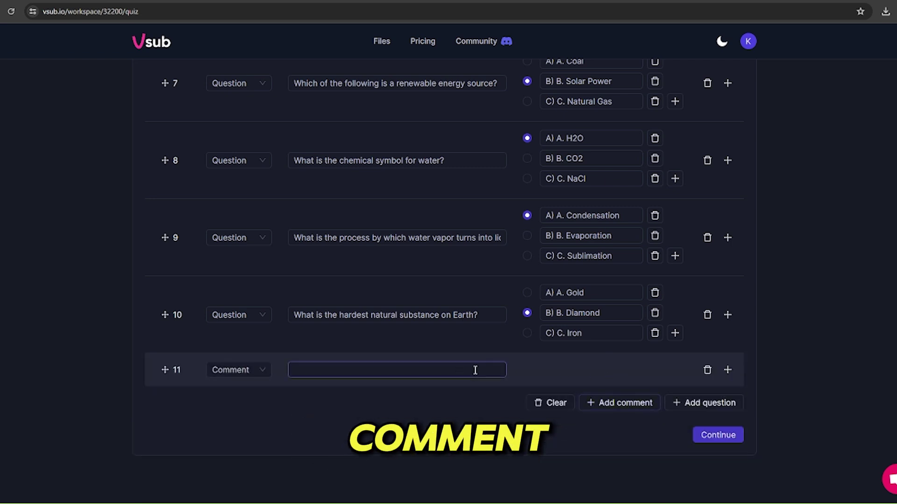
type("If")
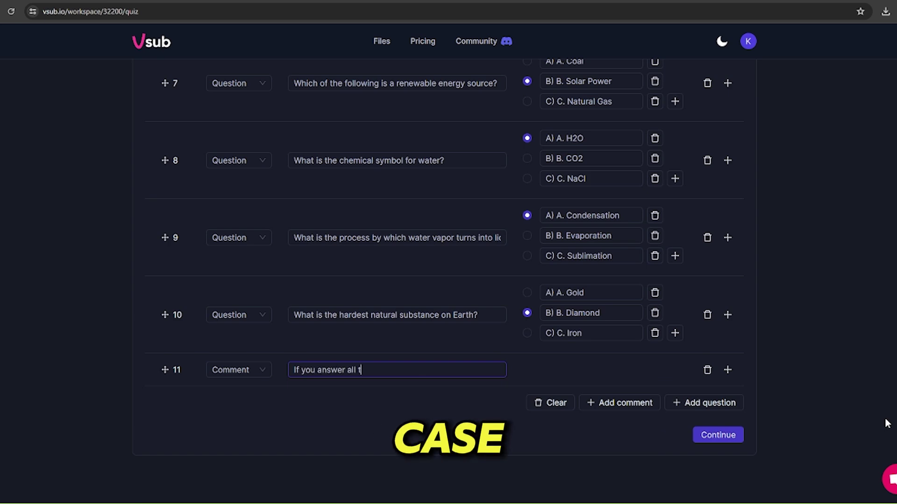
type(" you answer all of the above questions, You are a Genius")
left_click(814, 395)
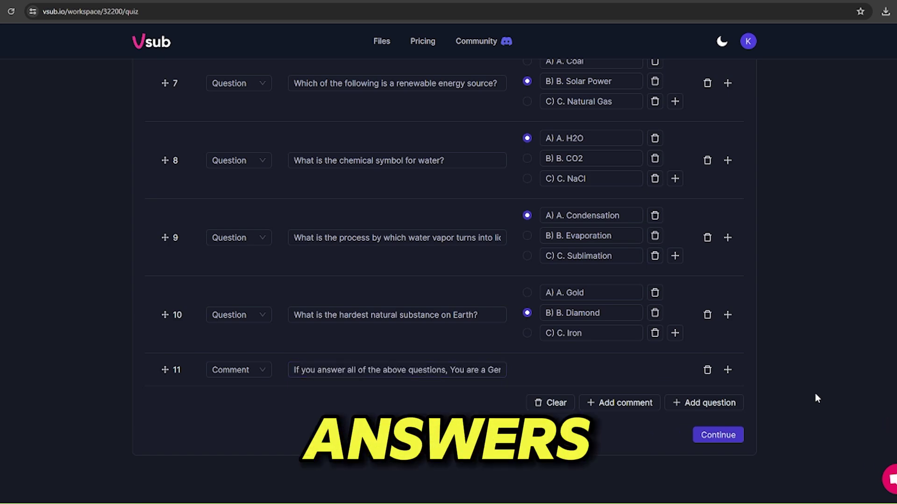
Step: Return to the start of the question list and open the quiz's settings
scroll(686, 377, "up", 8)
left_click(368, 183)
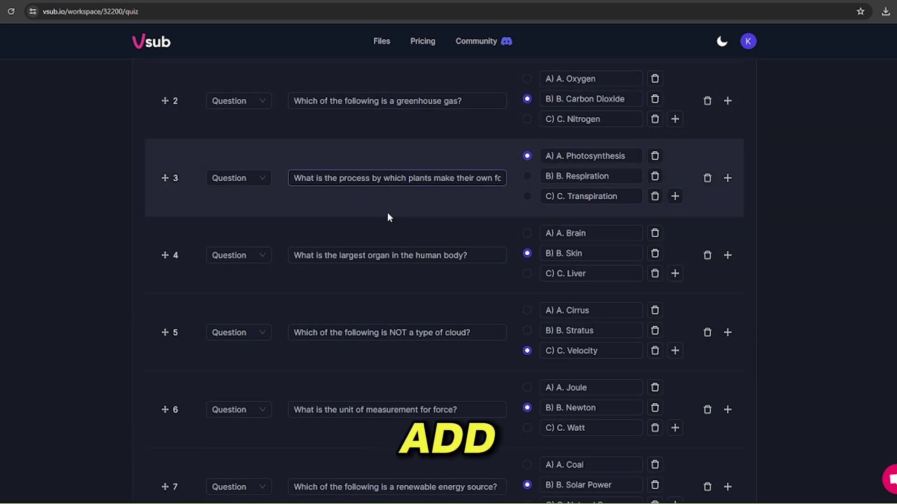
scroll(388, 217, "up", 3)
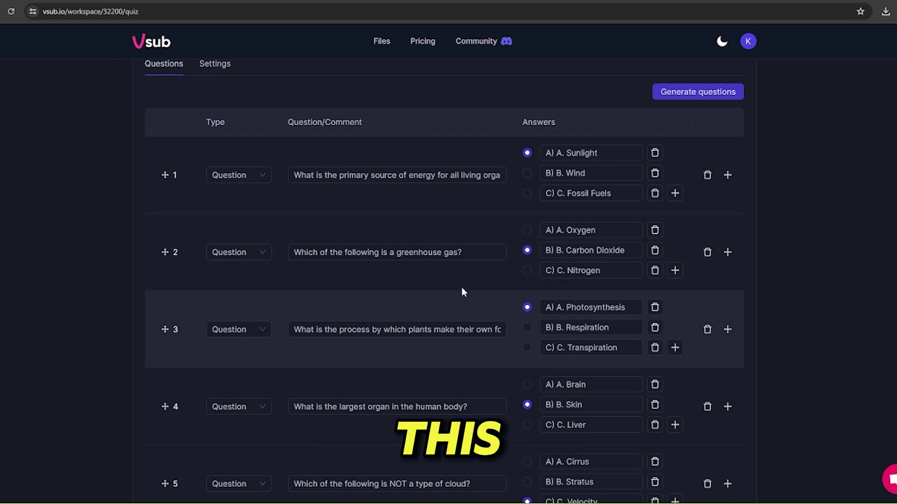
scroll(767, 172, "up", 4)
left_click(215, 266)
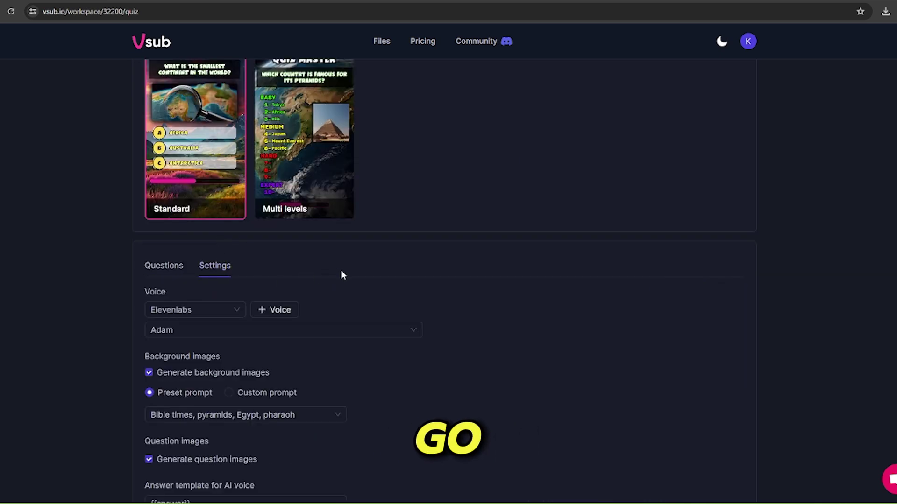
Step: Browse the Elevenlabs voices and choose Adam as the quiz voice
scroll(342, 274, "down", 2)
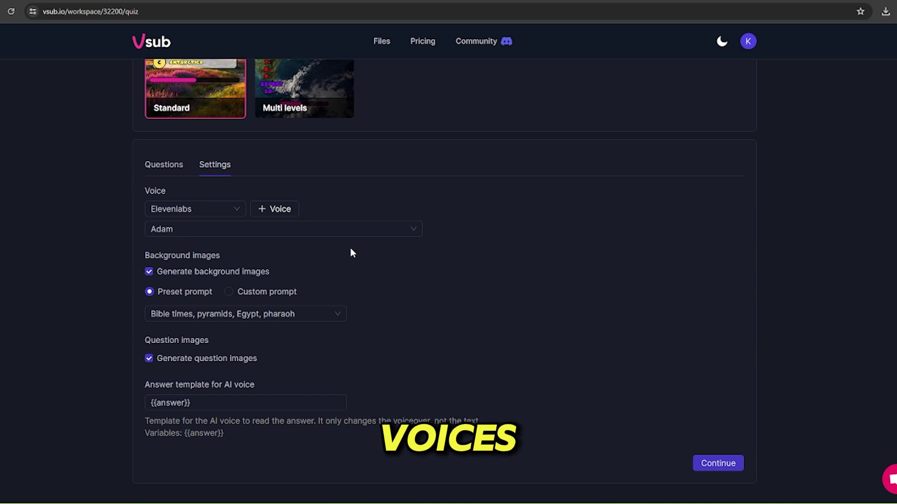
left_click(411, 230)
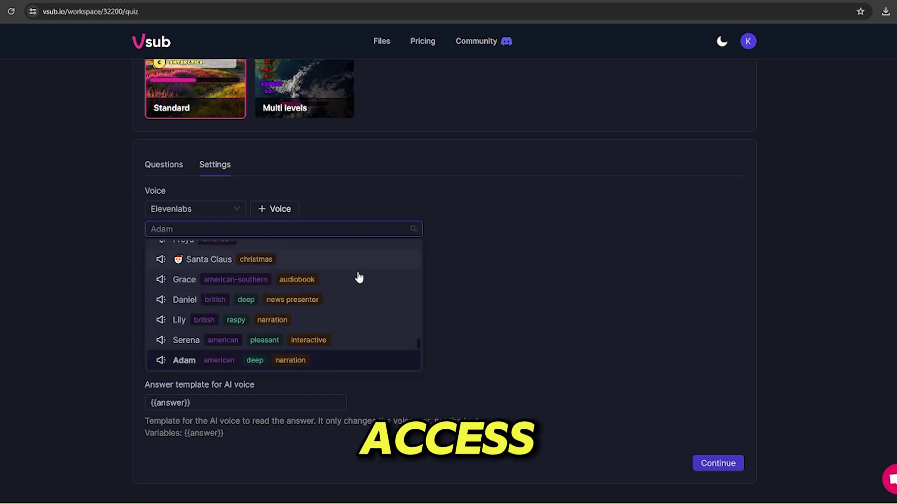
scroll(357, 281, "up", 10)
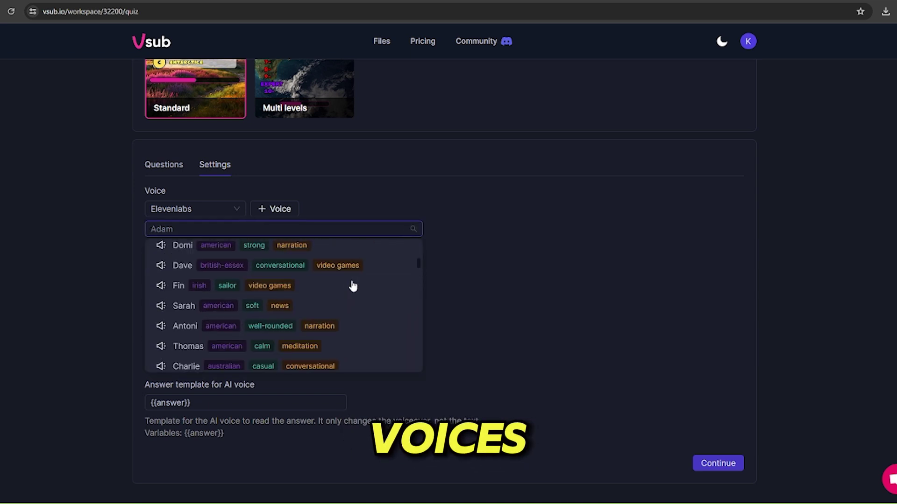
scroll(353, 286, "down", 12)
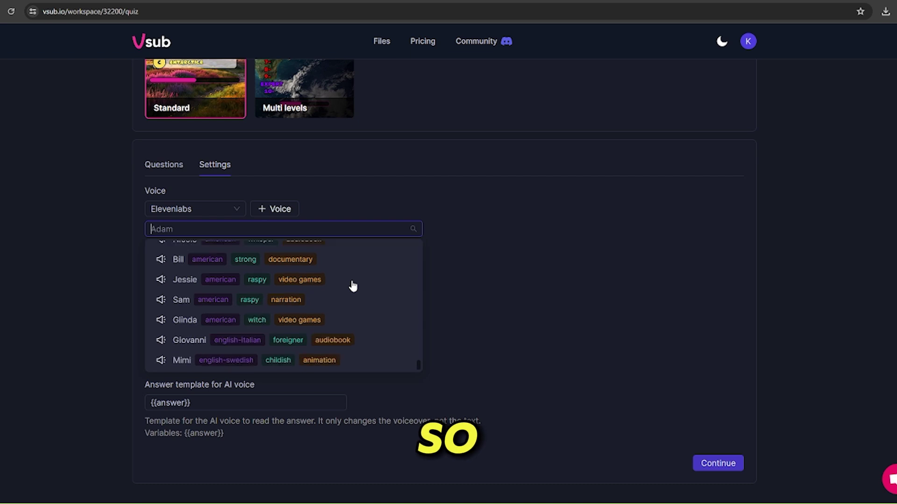
scroll(352, 285, "down", 2)
scroll(359, 266, "up", 3)
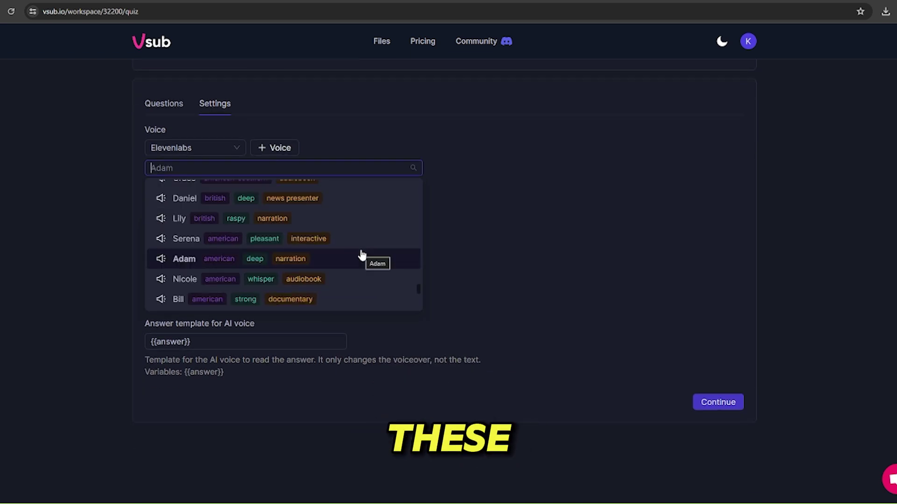
left_click(362, 256)
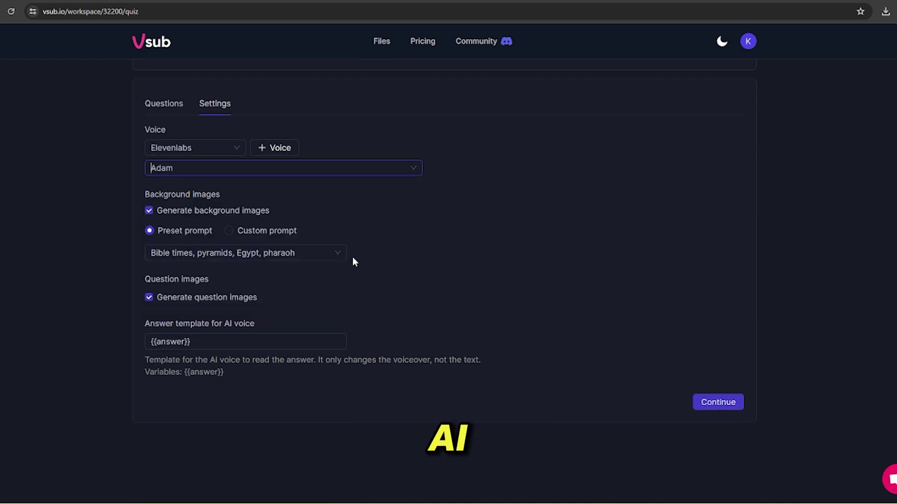
Step: Set the preset prompt for the background images to "earth planet" and continue to the video editor
left_click(342, 254)
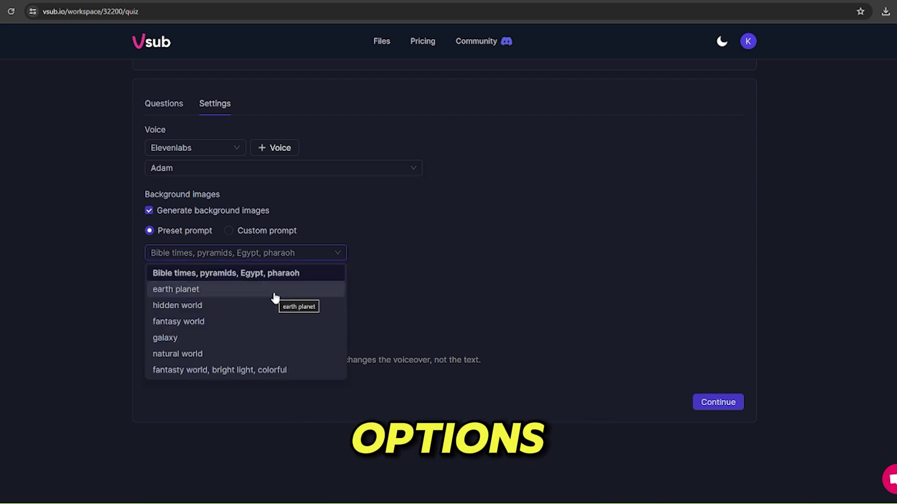
left_click(190, 293)
left_click(705, 404)
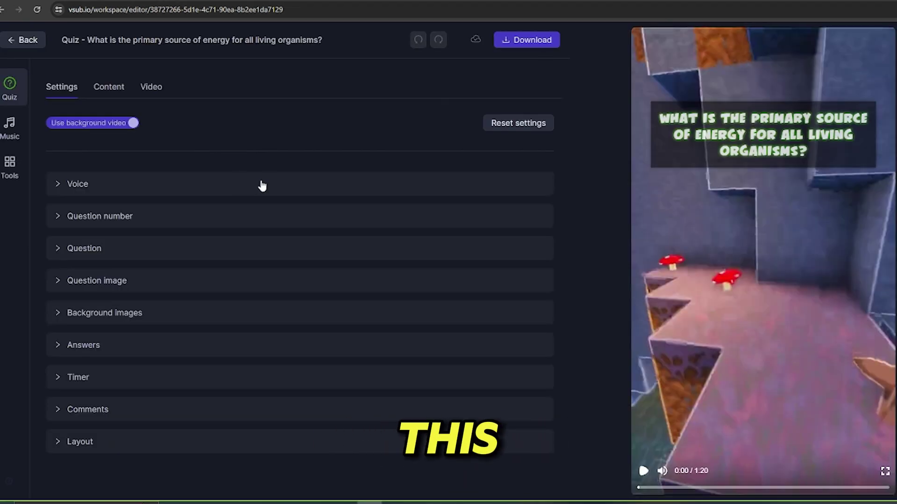
Step: Examine the editor's voice and question number settings, collapsing each section again
left_click(59, 187)
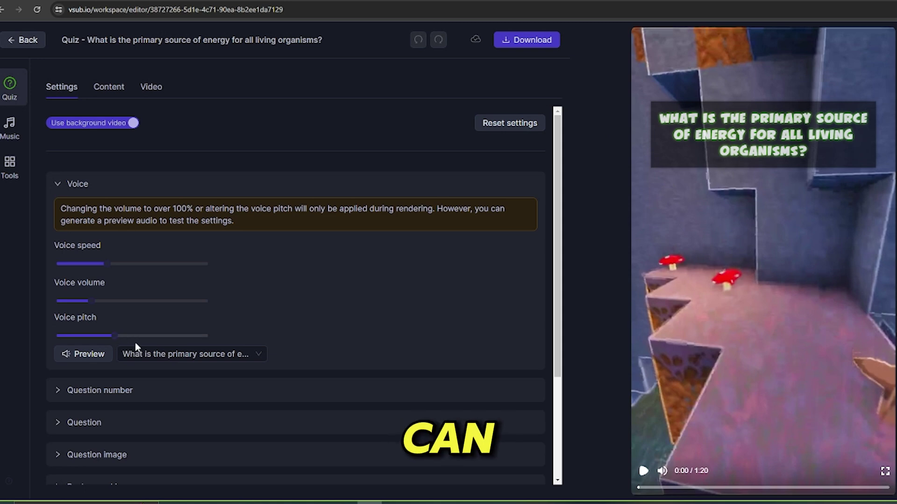
left_click(58, 187)
left_click(59, 217)
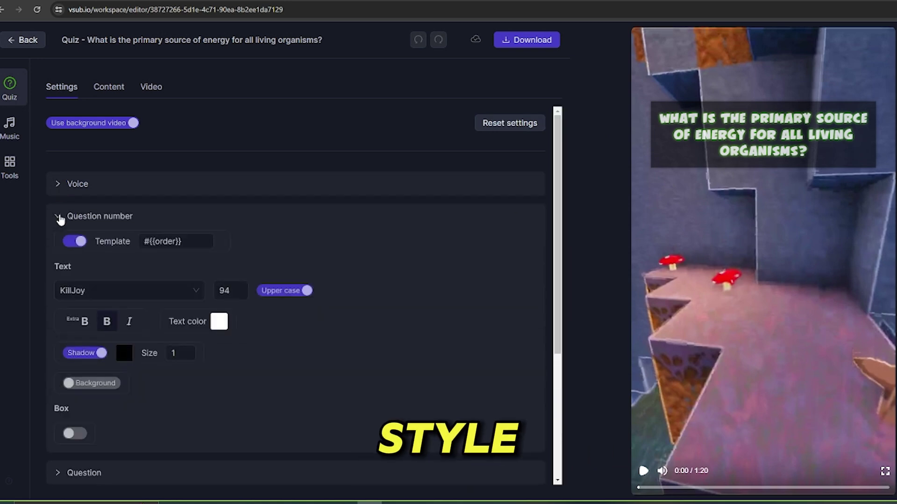
scroll(316, 357, "down", 3)
scroll(172, 290, "up", 3)
left_click(173, 216)
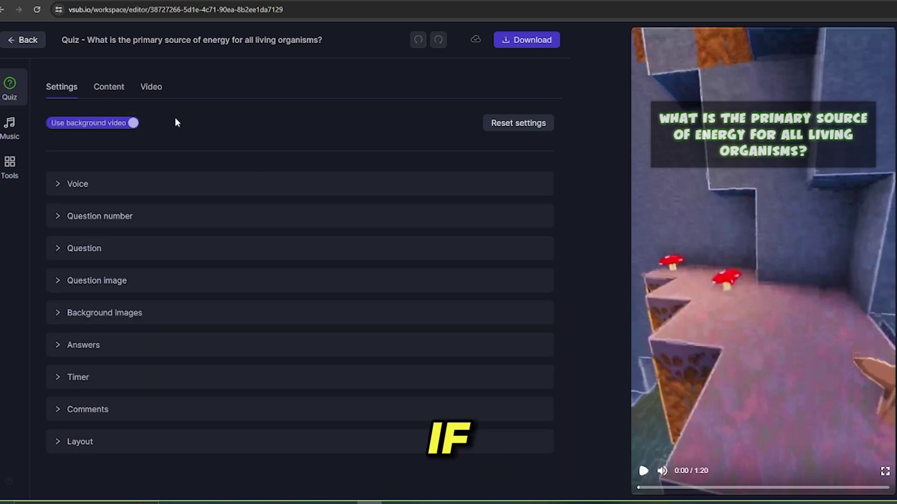
Step: Examine the quiz's content with its questions, images, audio and answers
left_click(102, 92)
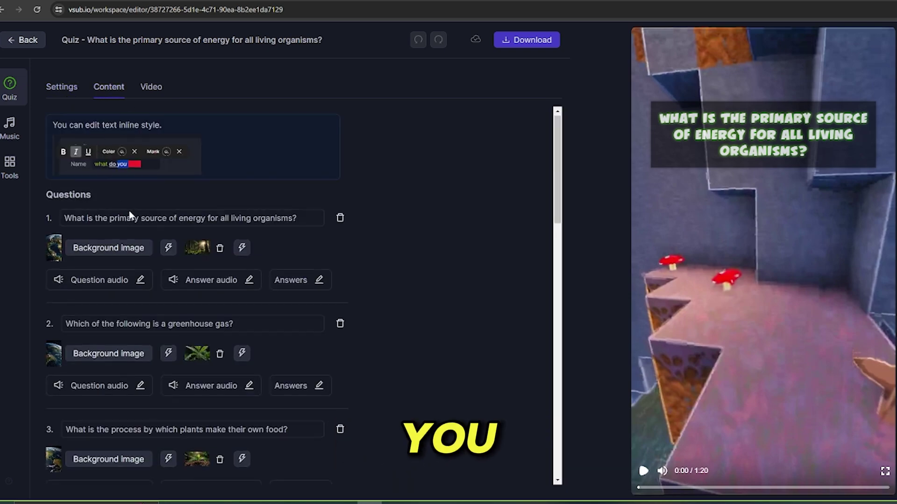
scroll(129, 211, "down", 3)
scroll(129, 211, "down", 8)
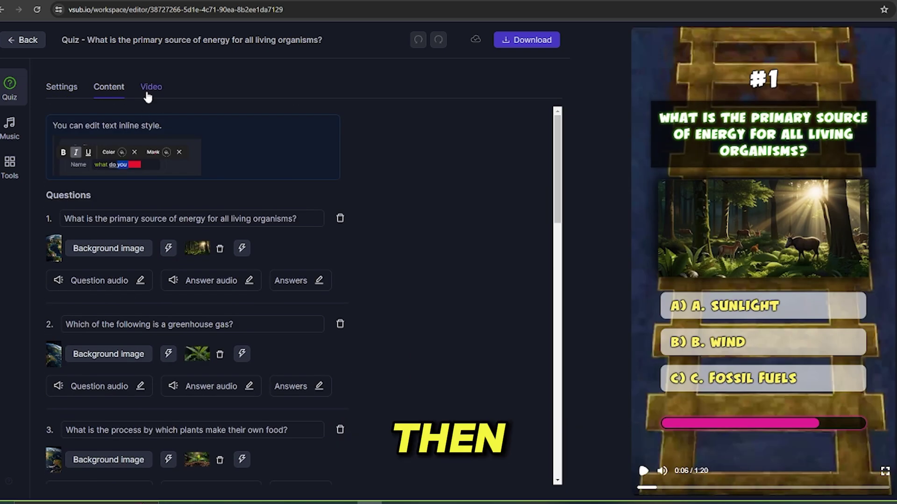
Step: Examine the quiz's background video options: the stock video sequence, the gameplay marketplace and the private videos
left_click(144, 93)
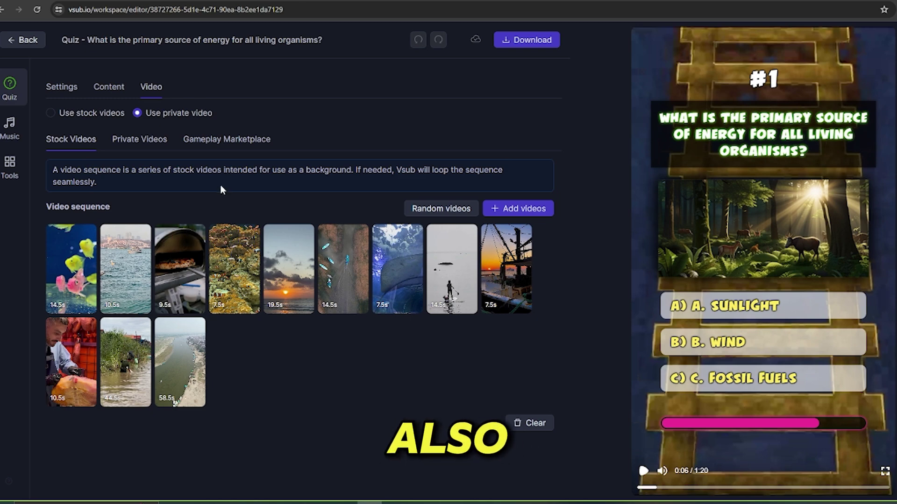
left_click(200, 140)
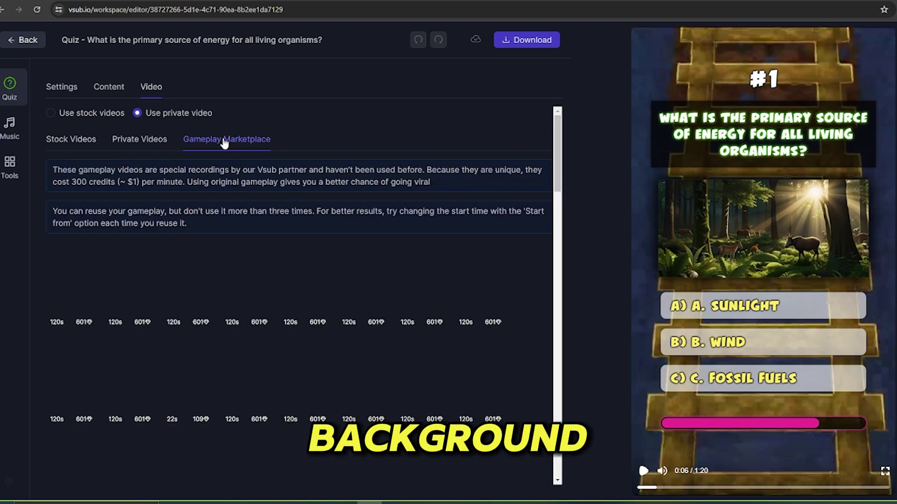
scroll(523, 296, "down", 5)
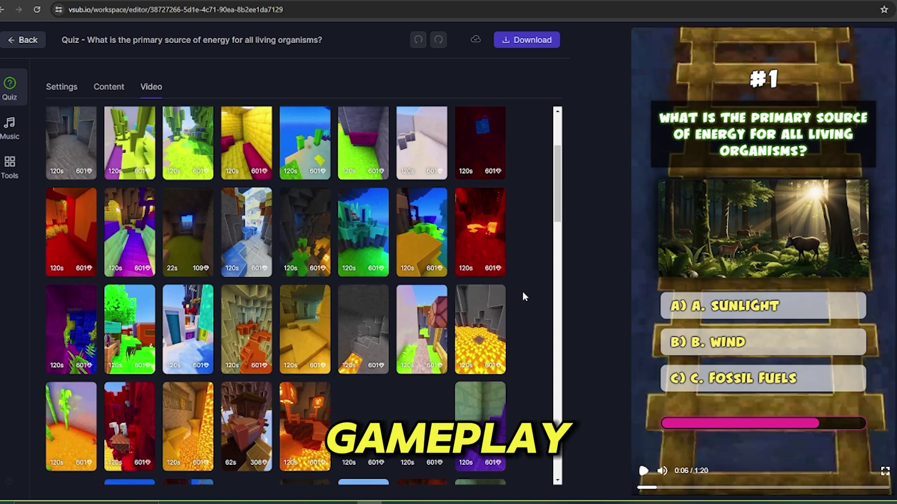
scroll(523, 296, "down", 5)
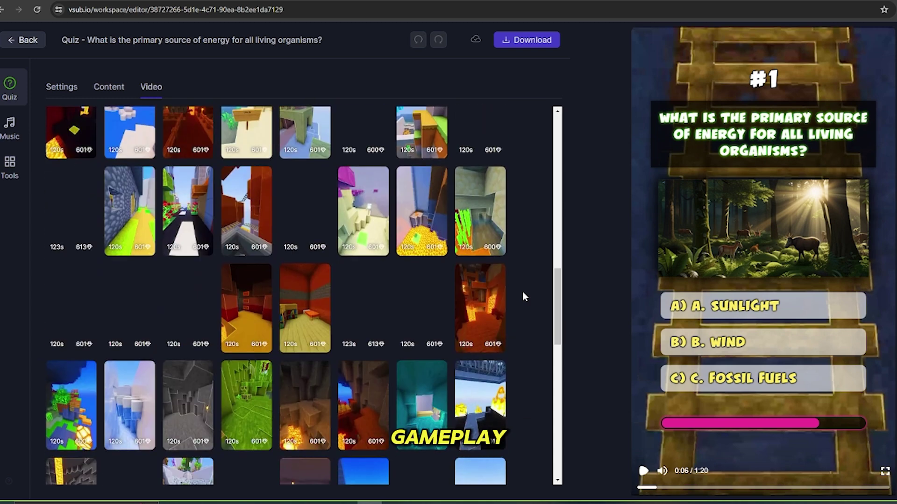
scroll(522, 297, "up", 3)
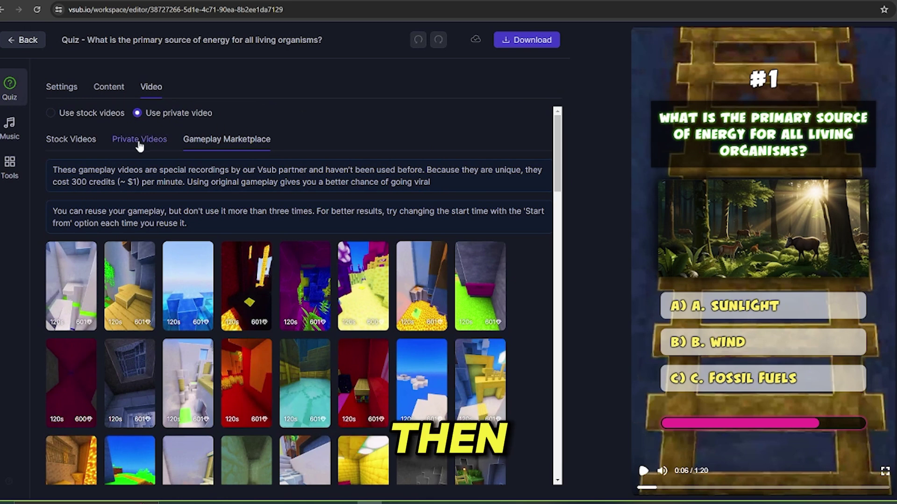
left_click(148, 141)
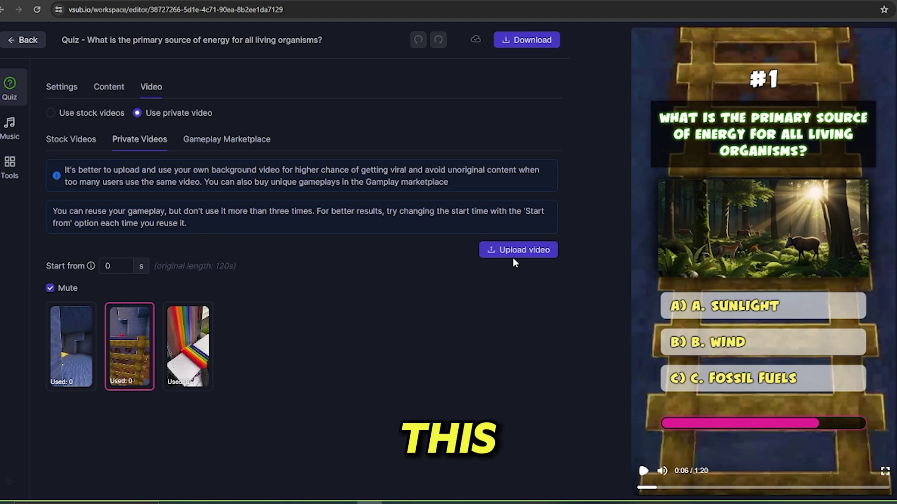
Step: Choose Ava by Family Speedup as the background music and view the logo settings
left_click(10, 126)
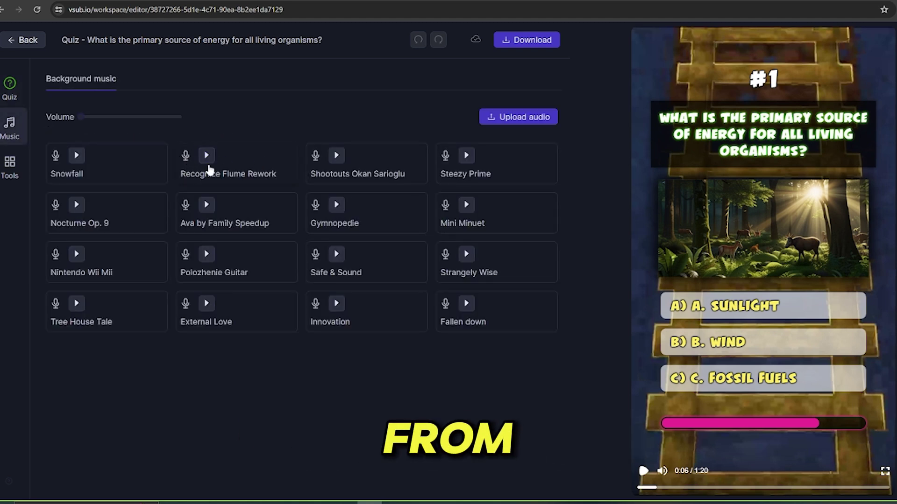
left_click(253, 203)
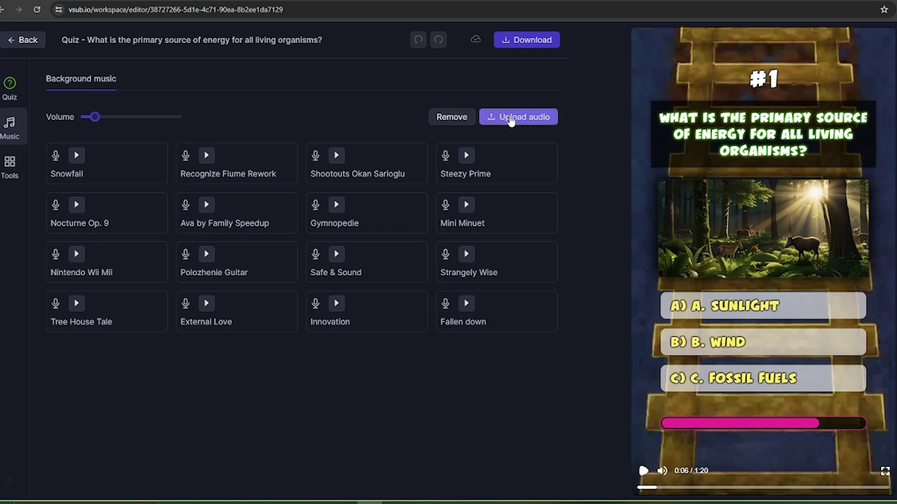
left_click(15, 169)
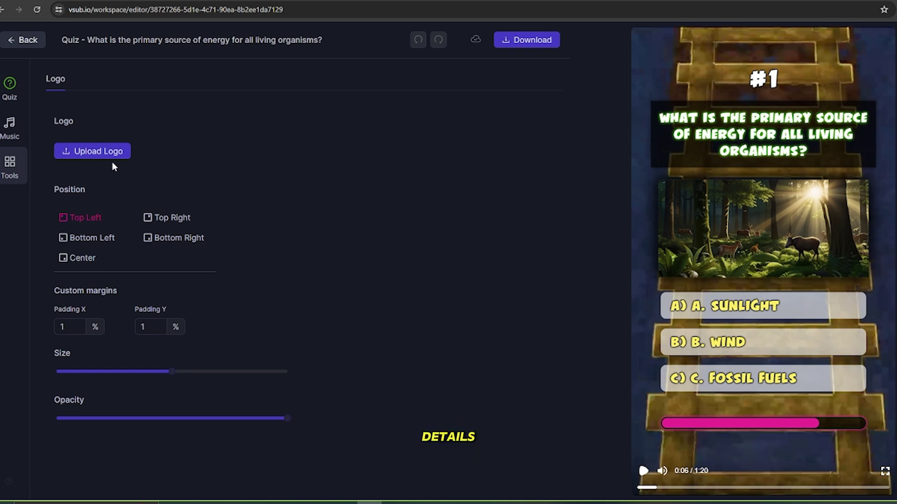
Step: Export the finished quiz video for download
left_click(526, 40)
left_click(502, 273)
left_click(510, 294)
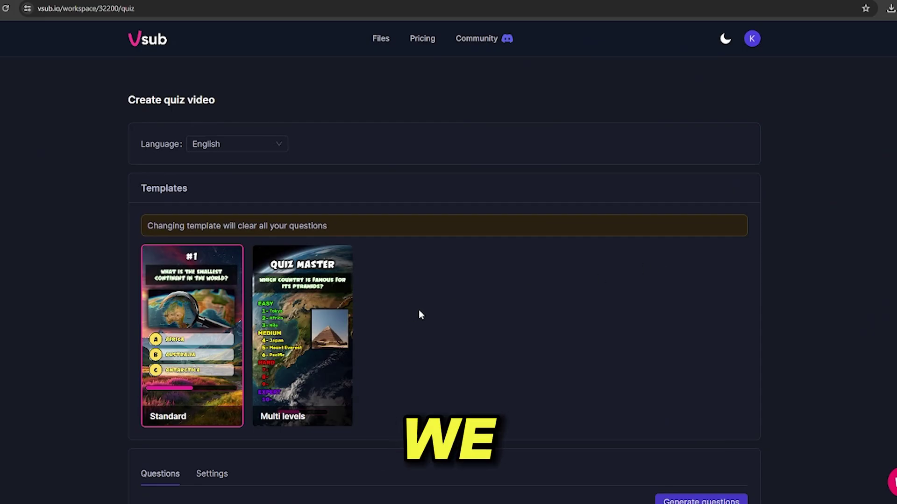
Step: Choose the Multi levels template for a new quiz and generate English questions on the topic "general knowledge"
scroll(400, 310, "down", 2)
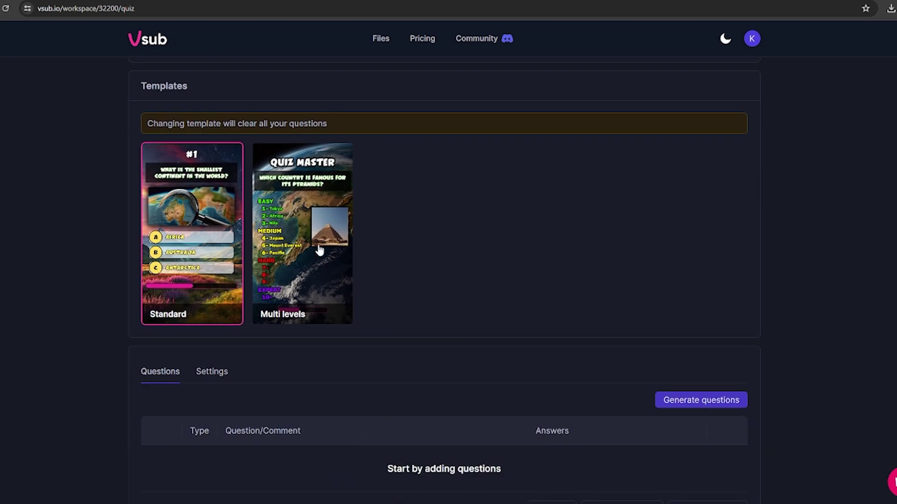
left_click(319, 250)
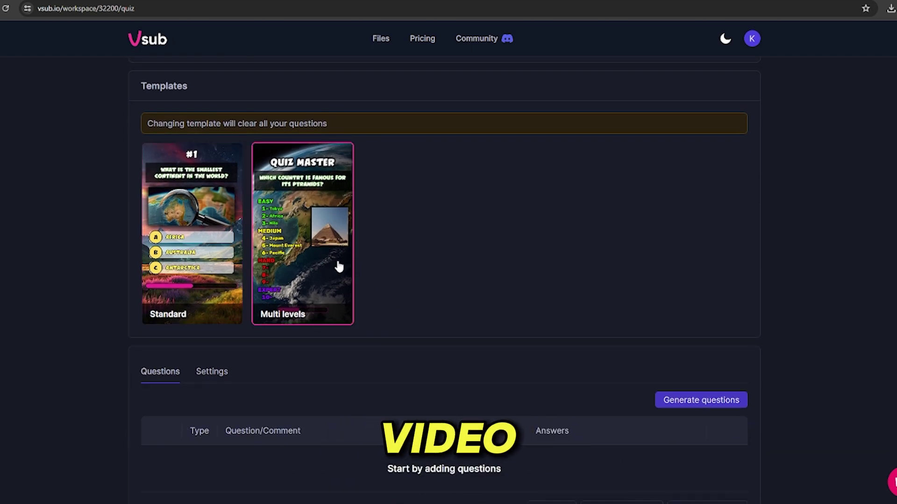
scroll(399, 298, "down", 3)
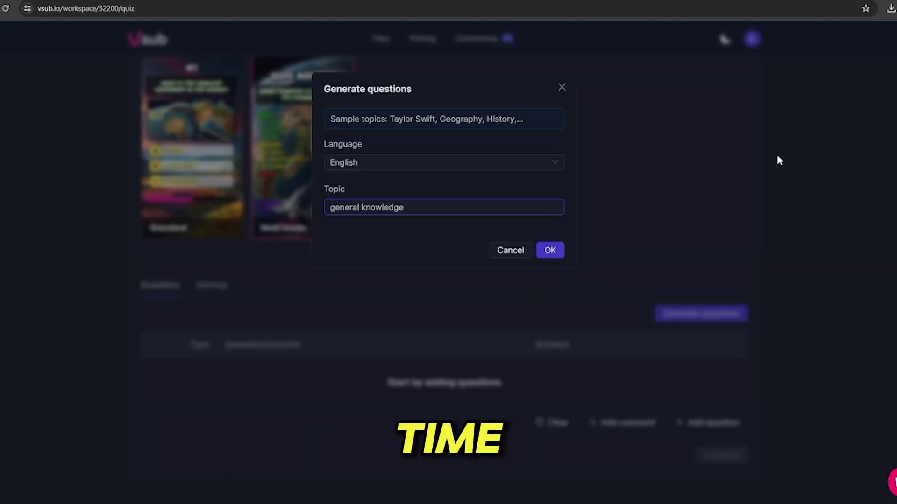
key("Return")
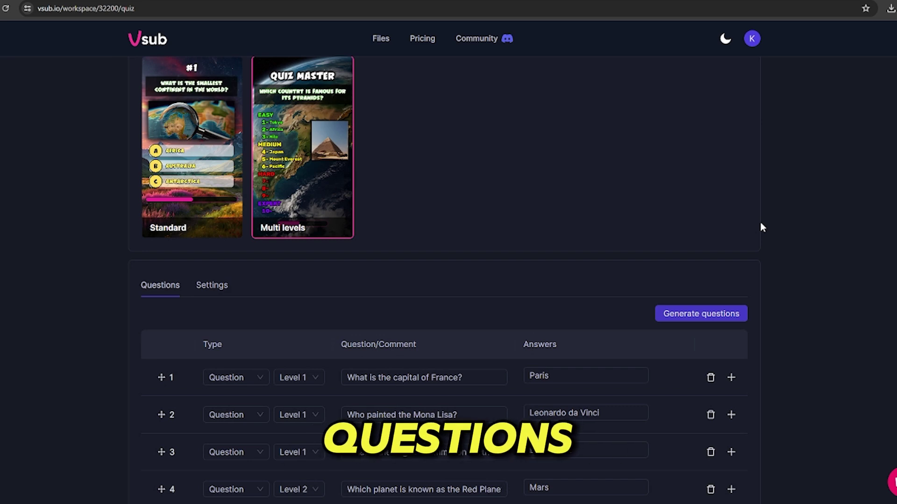
Step: Review the generated questions with their levels and answers, and open the new quiz's settings
scroll(447, 362, "down", 5)
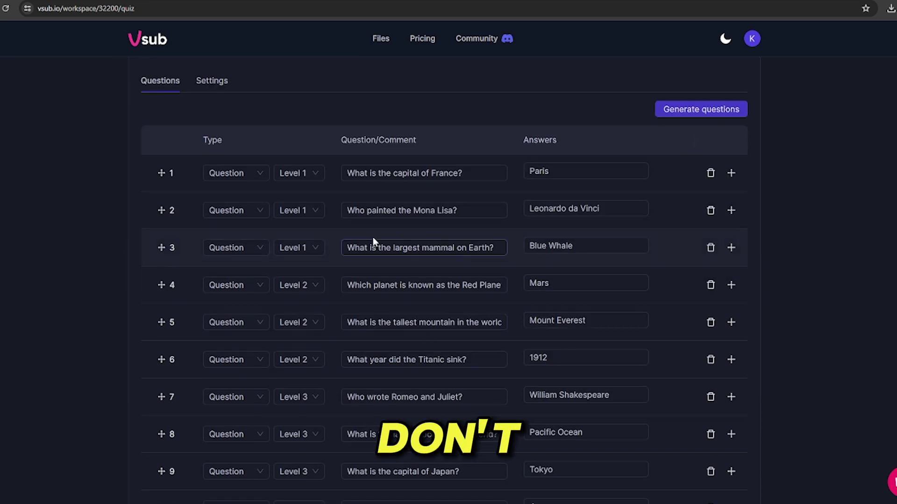
scroll(373, 237, "down", 4)
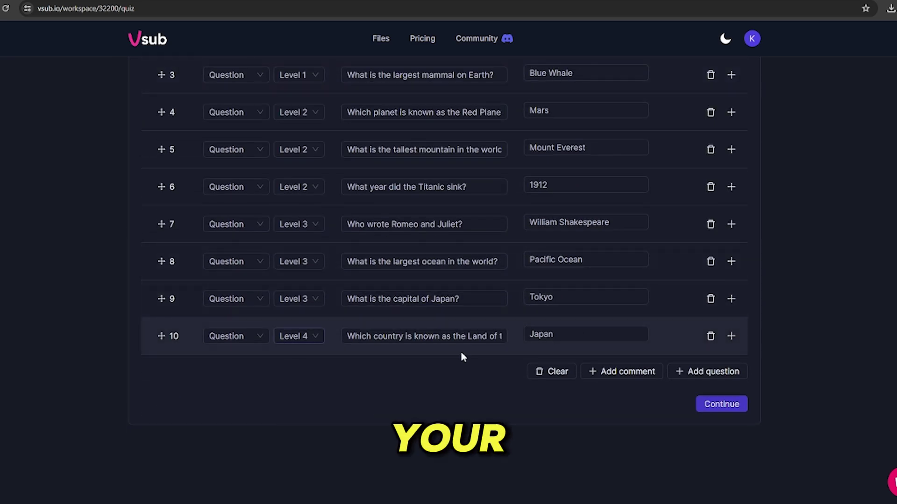
scroll(272, 327, "up", 4)
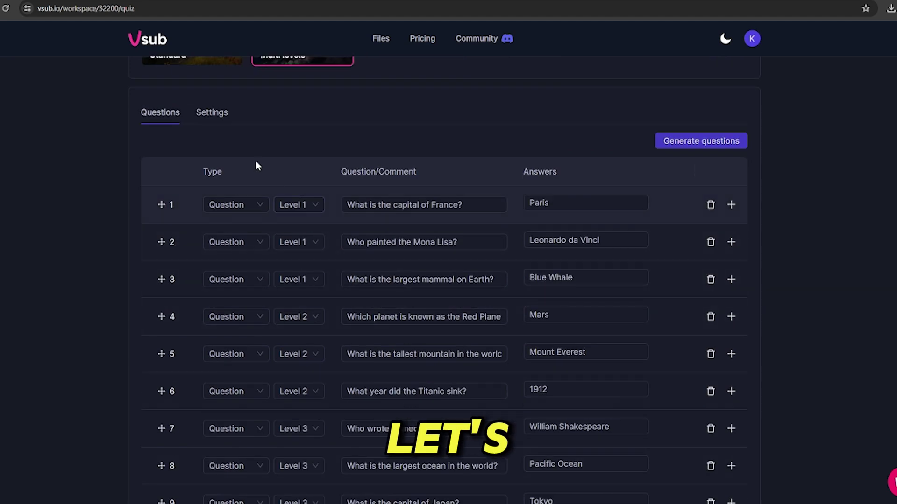
left_click(217, 117)
left_click(204, 178)
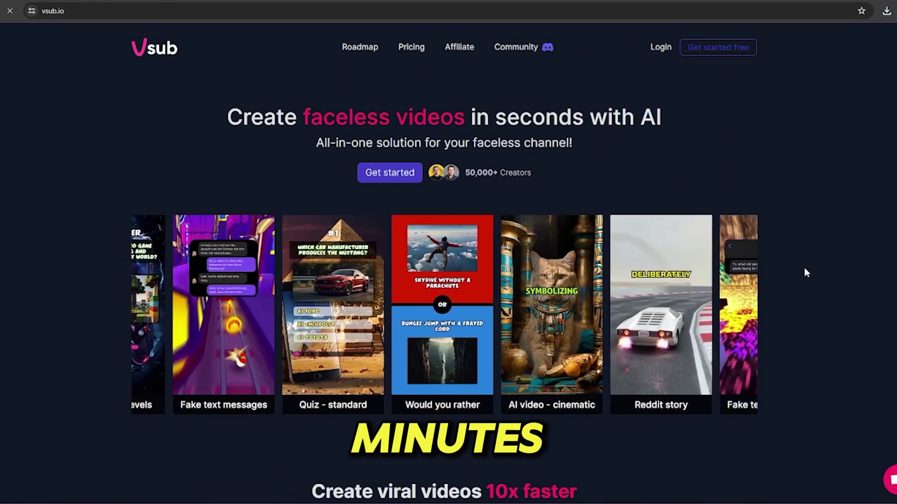
Step: Examine the Vsub home page and compare the lifetime Pro and Premium plans on the pricing page
scroll(804, 269, "down", 8)
scroll(804, 269, "down", 5)
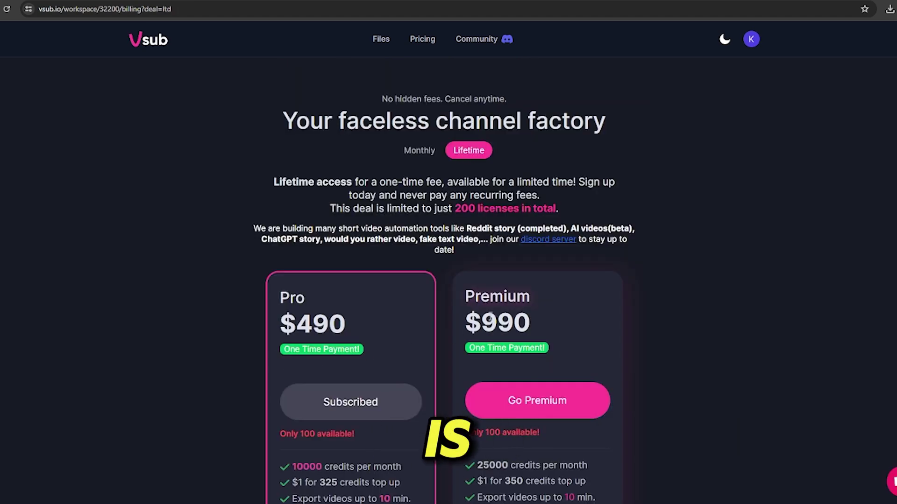
scroll(547, 299, "down", 1)
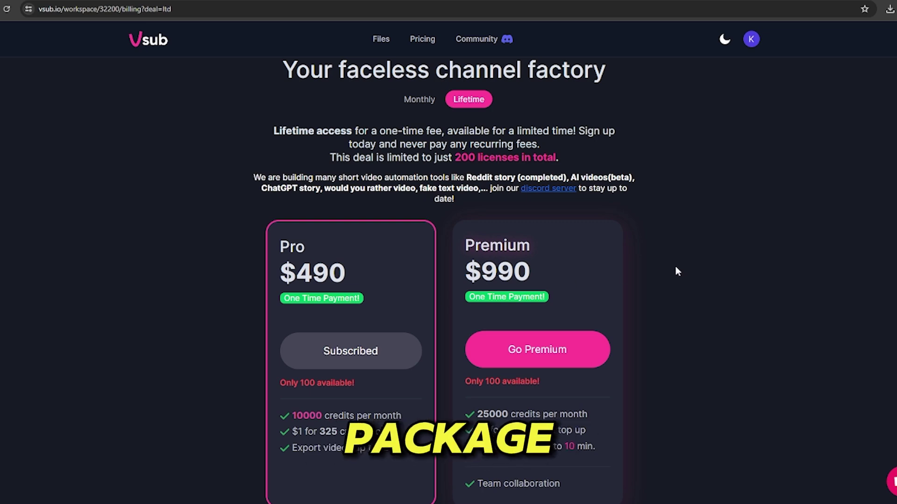
scroll(675, 268, "down", 1)
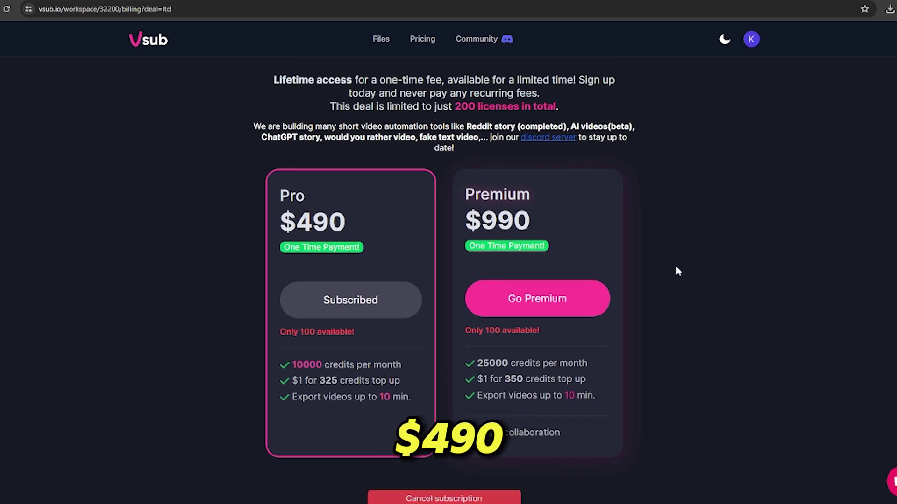
scroll(676, 267, "down", 1)
scroll(677, 267, "up", 1)
scroll(676, 267, "down", 1)
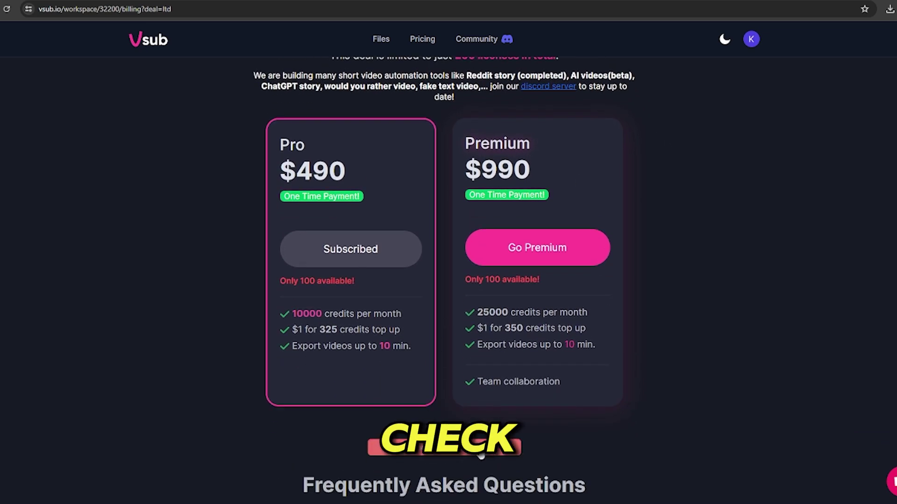